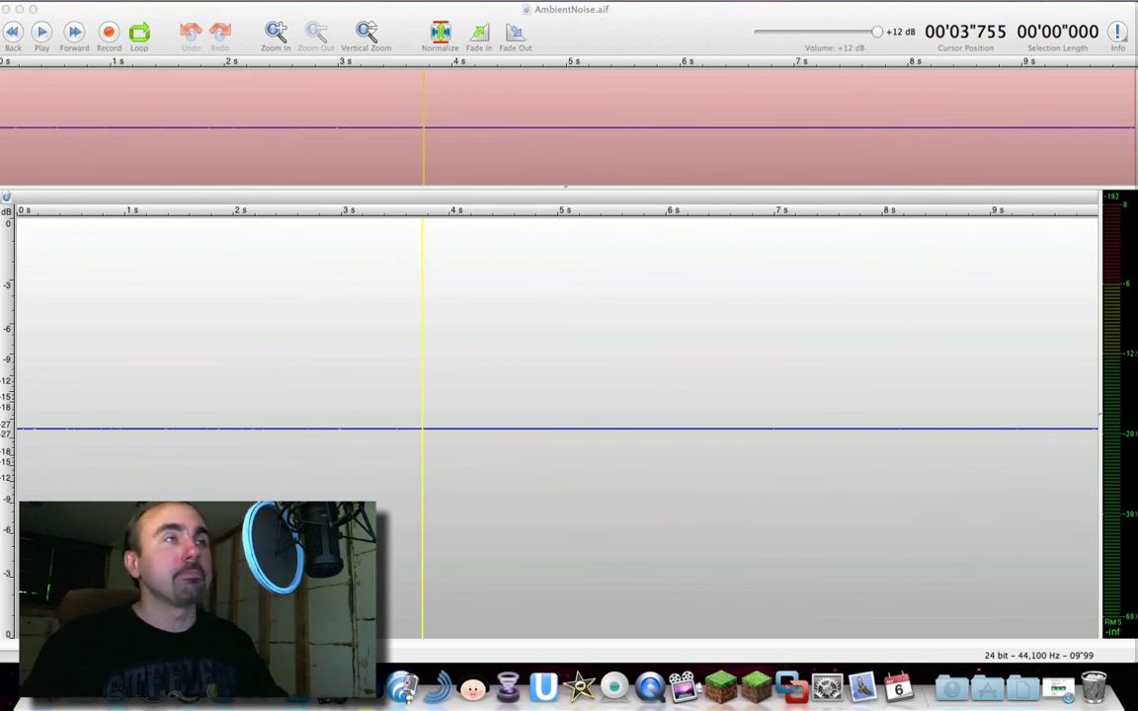
Step: Play part of AmbientNoise.aif, then stop playback back at 3.755 s
{"action": "left_click", "coordinate": [41, 33]}
{"action": "left_click", "coordinate": [41, 33]}
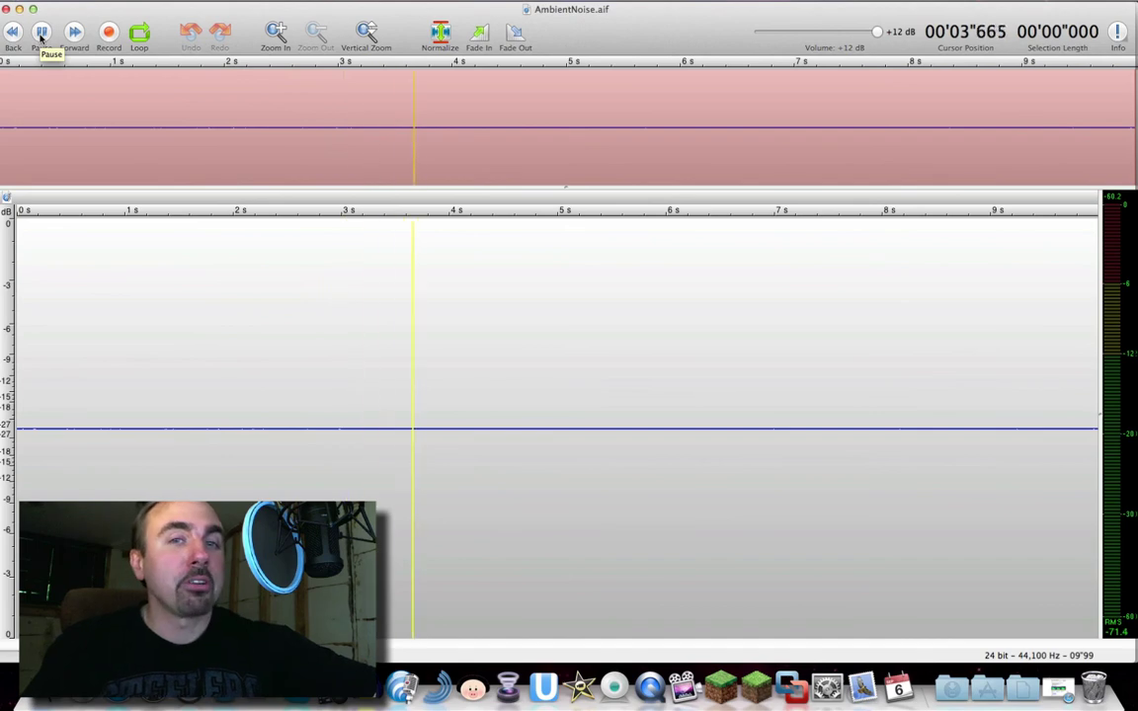
{"action": "left_click", "coordinate": [41, 33]}
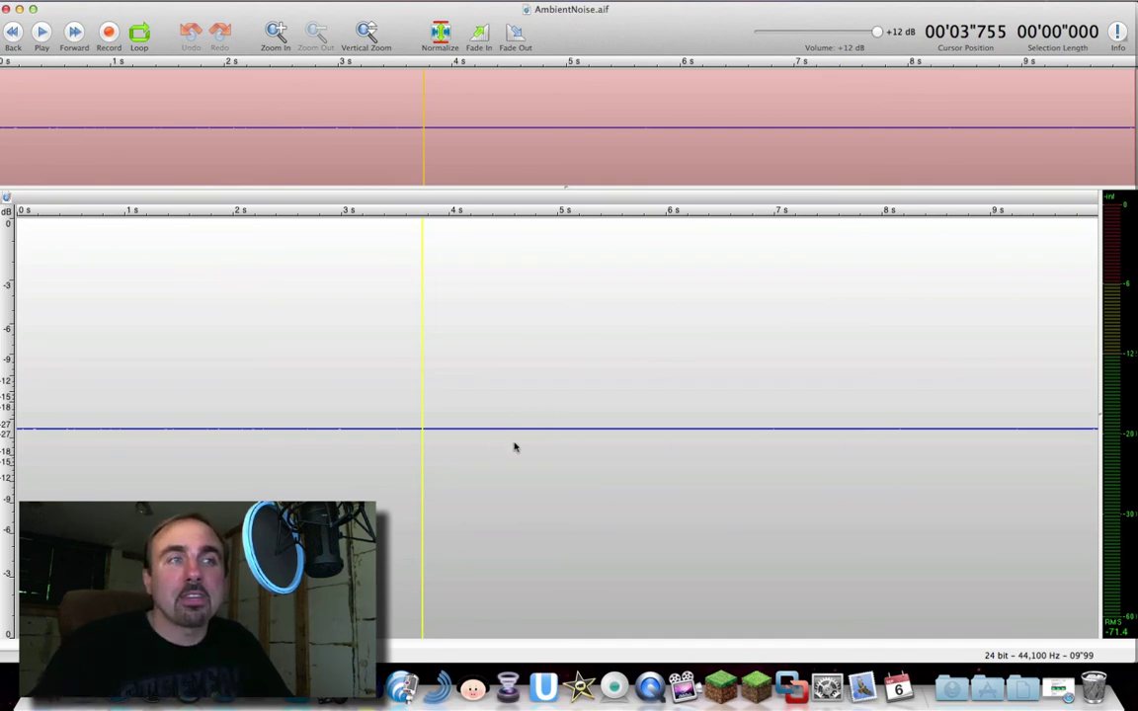
Step: Zoom in twice around 3.755 s until individual noise samples are visible
{"action": "key", "text": "super+equal"}
{"action": "key", "text": "super+equal"}
{"action": "key", "text": "super+equal"}
{"action": "key", "text": "super+equal"}
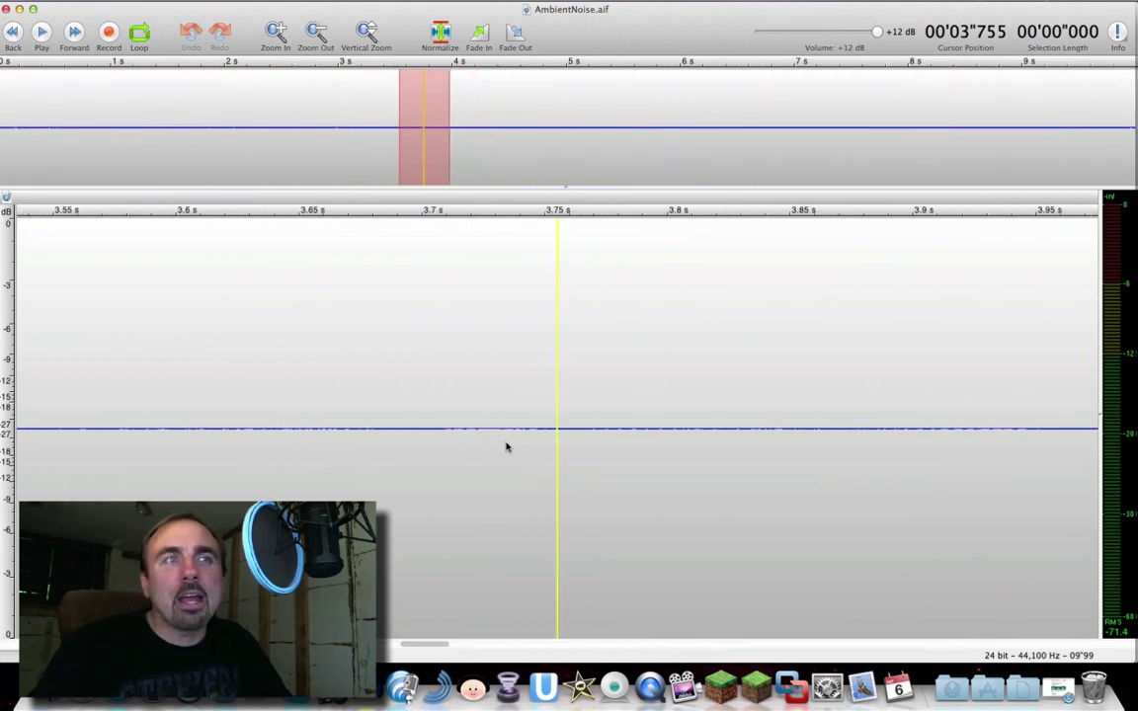
{"action": "key", "text": "super+equal"}
{"action": "key", "text": "super+equal"}
{"action": "key", "text": "super+equal"}
{"action": "key", "text": "super+equal"}
{"action": "key", "text": "super+equal"}
{"action": "key", "text": "super+equal"}
{"action": "key", "text": "super+equal"}
{"action": "key", "text": "super+equal"}
{"action": "key", "text": "super+equal"}
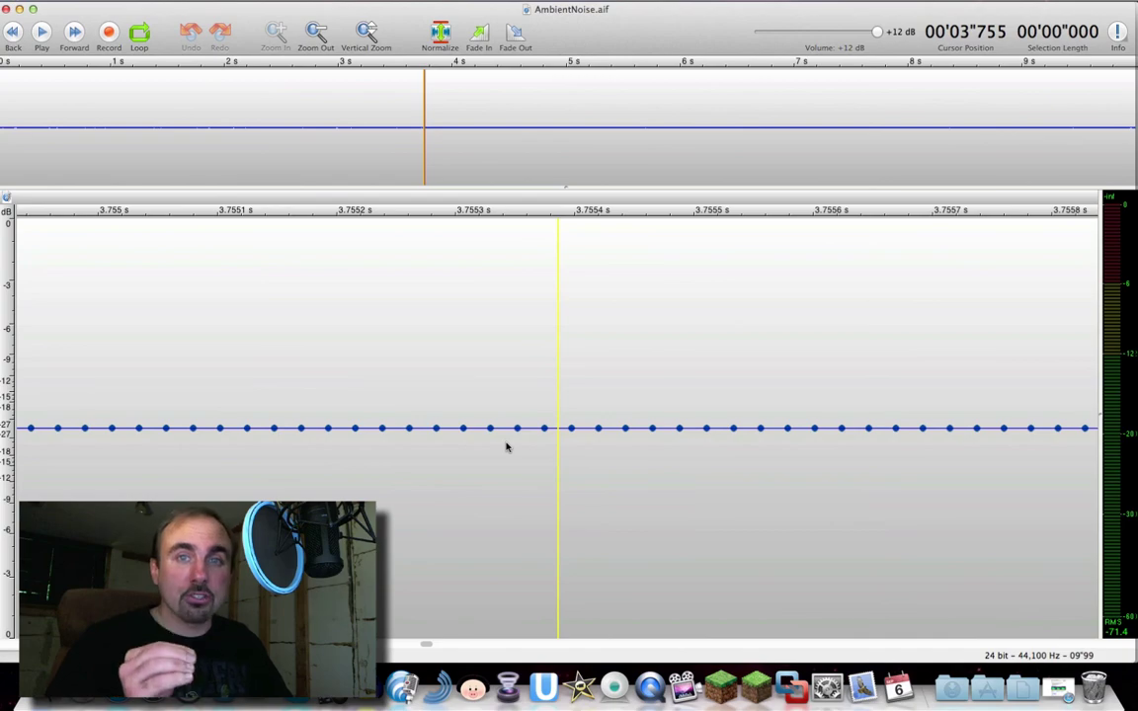
Step: Bring up the Spek Acoustic Spectrum Analyser page at spek.cc in Safari
{"action": "left_click", "coordinate": [1059, 692]}
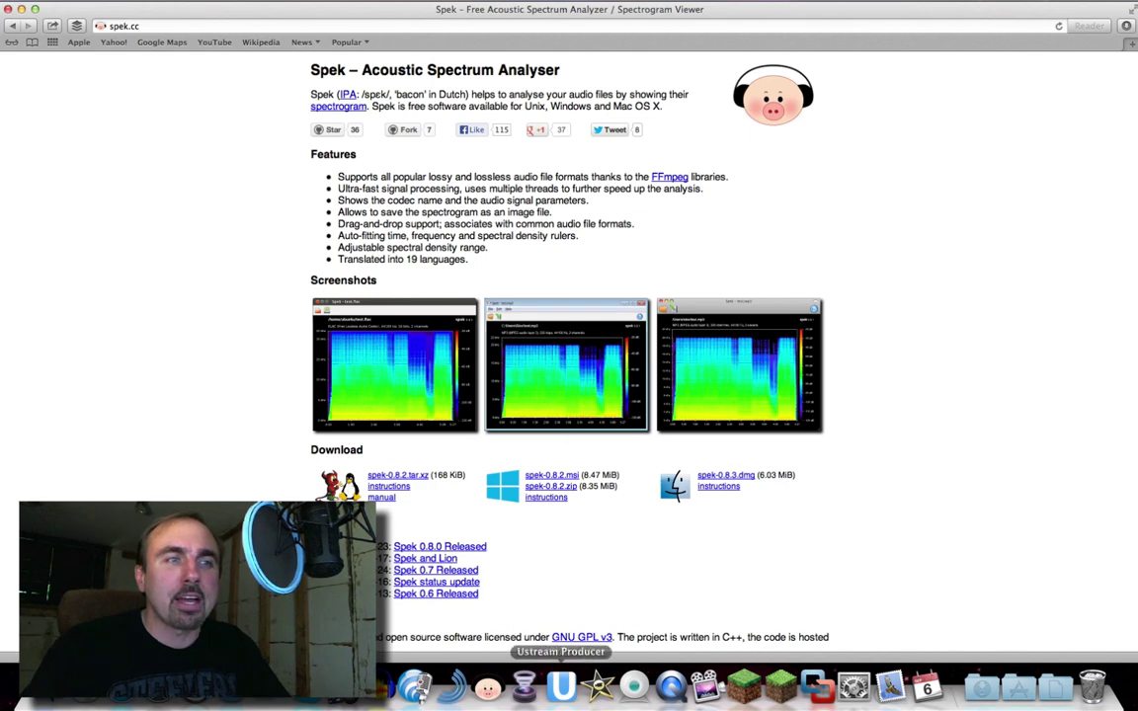
Step: Show the full 10-second view of AmbientNoise.aif in TwistedWave, then launch Spek
{"action": "left_click", "coordinate": [413, 685]}
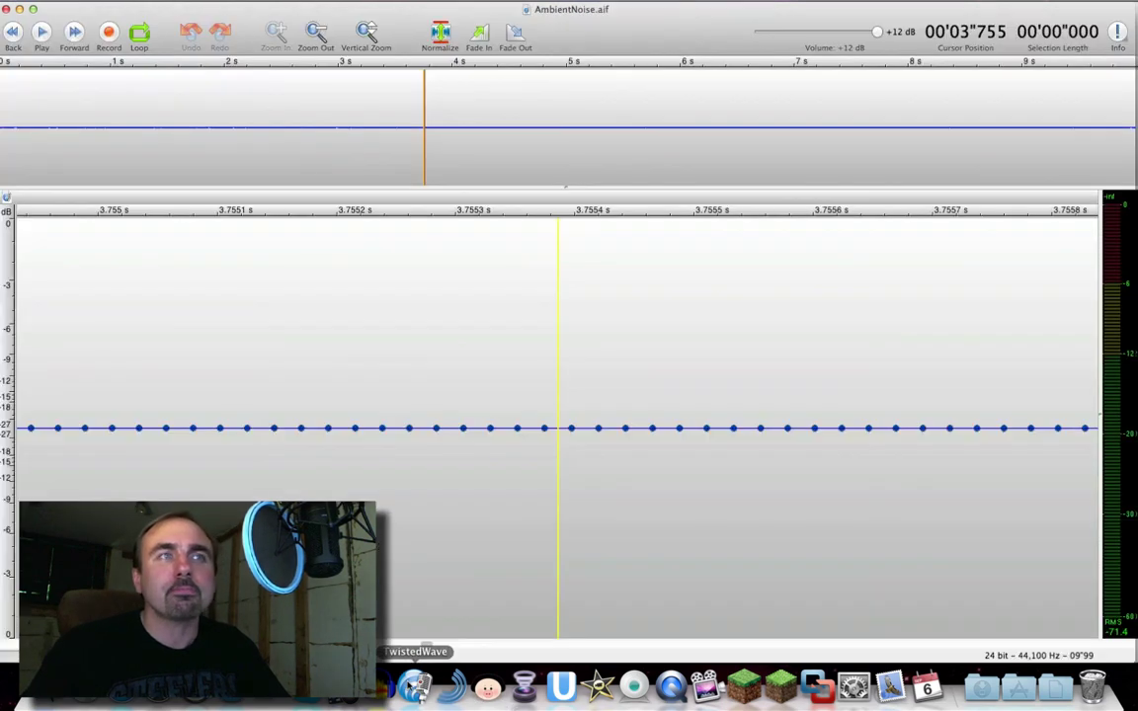
{"action": "scroll", "coordinate": [757, 396], "scroll_direction": "down", "scroll_amount": 5}
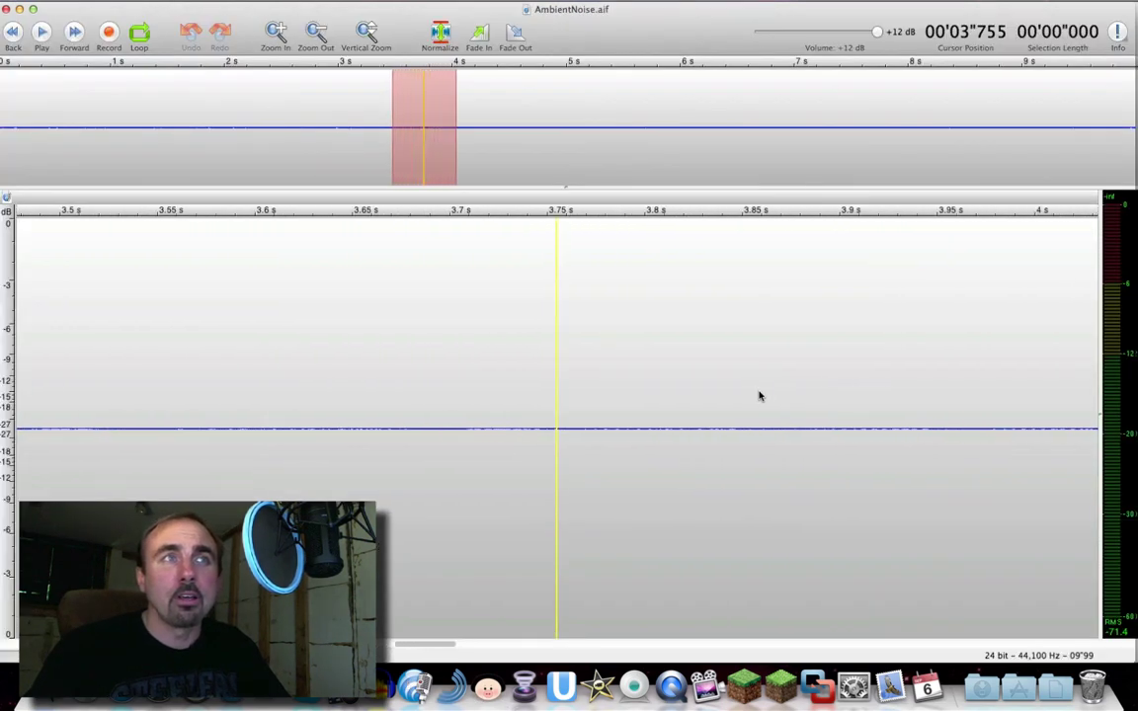
{"action": "scroll", "coordinate": [758, 396], "scroll_direction": "down", "scroll_amount": 4}
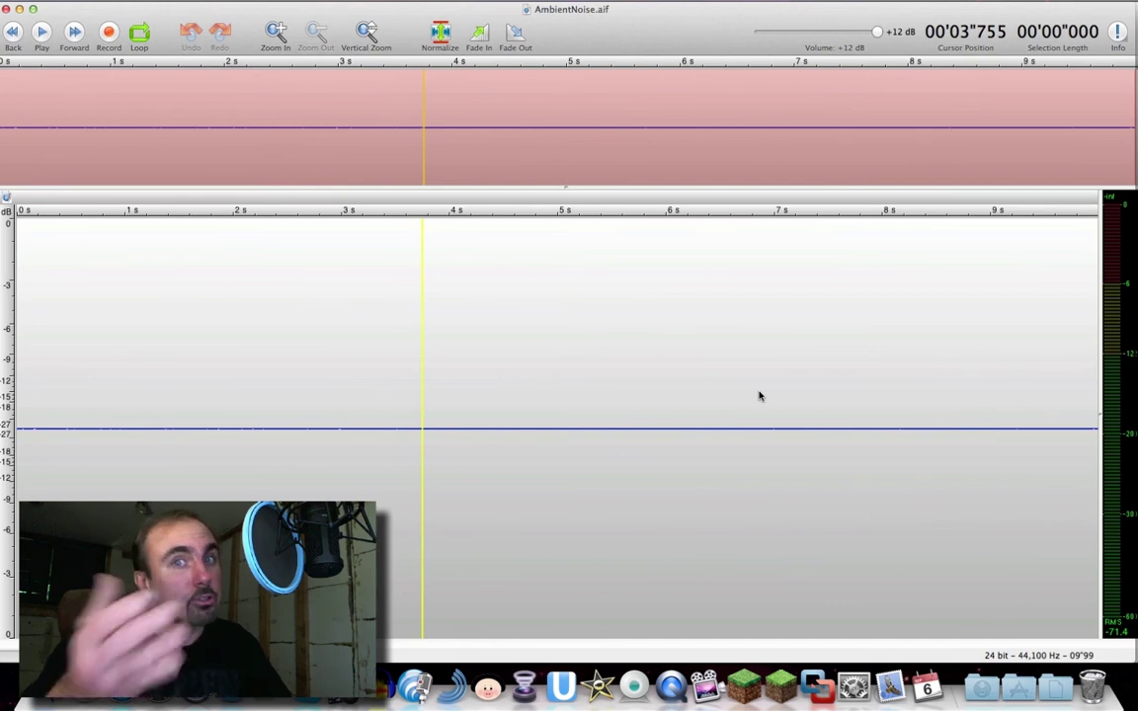
{"action": "left_click", "coordinate": [488, 688]}
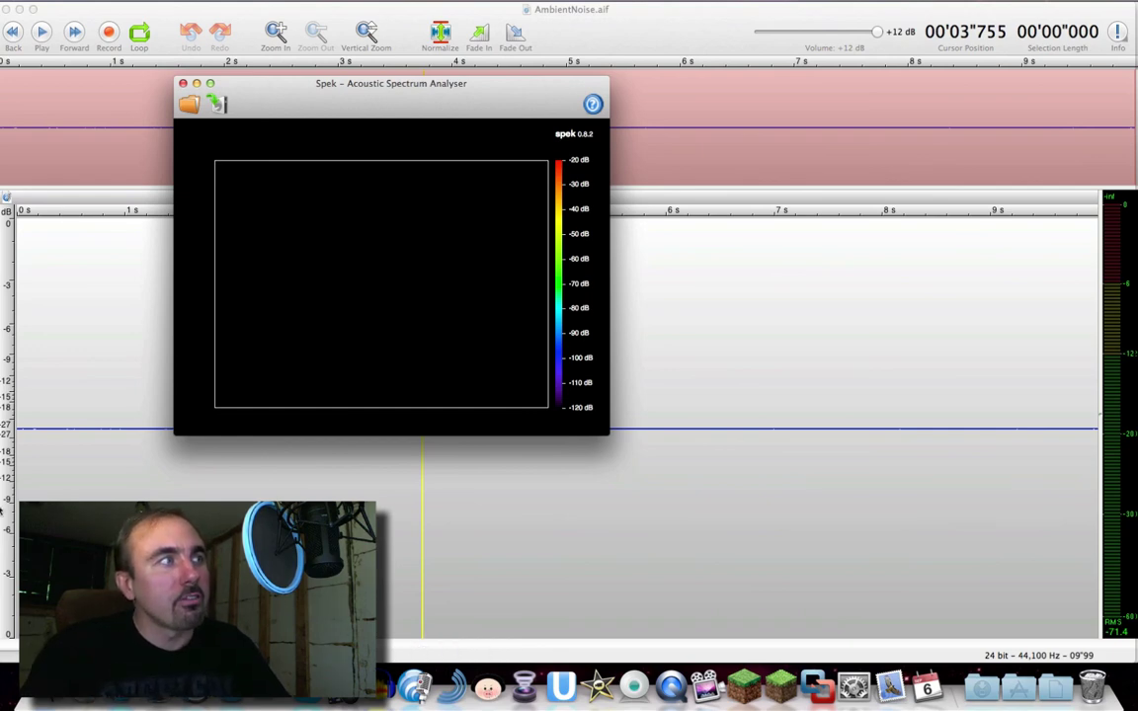
Step: Load AmbientNoise.aif into Spek, maximize the window, then swap in ScottyDAudioSample.mp3
{"action": "left_click_drag", "start_coordinate": [0, 391], "coordinate": [376, 275]}
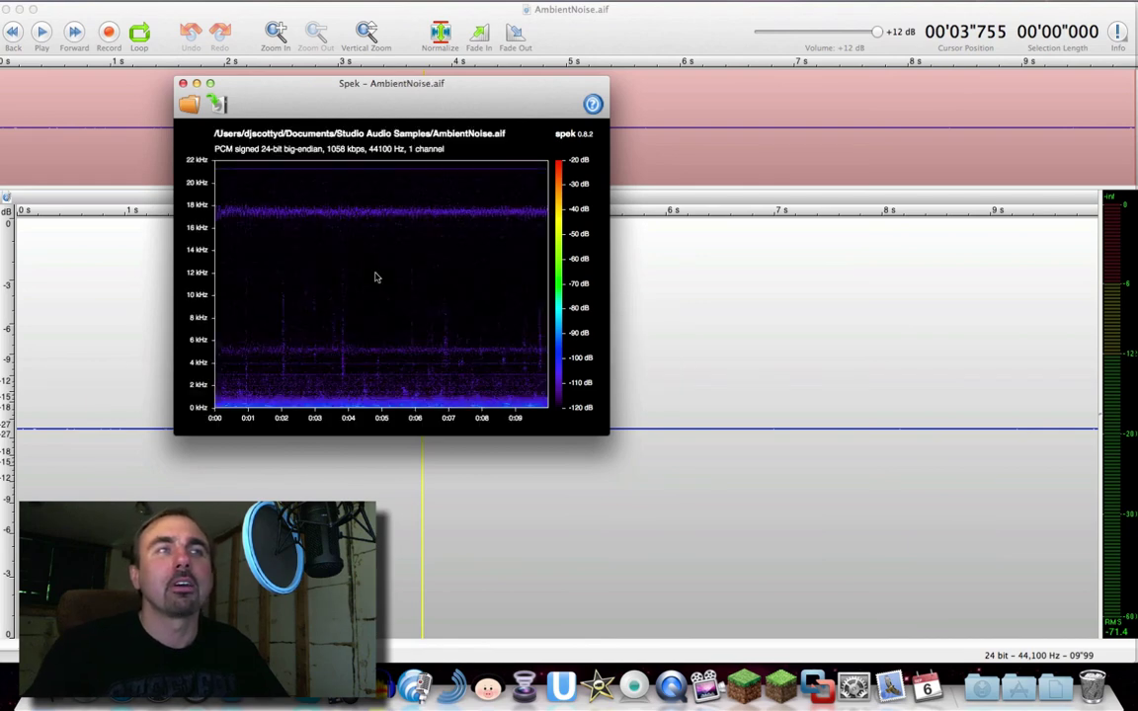
{"action": "left_click", "coordinate": [209, 83]}
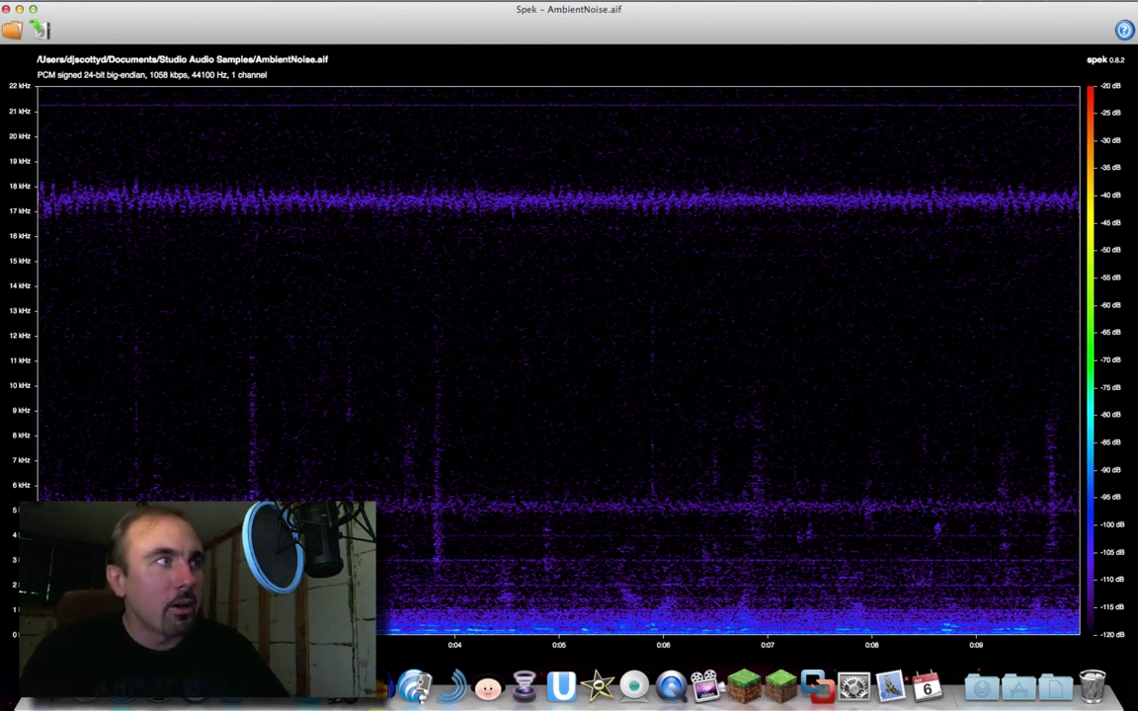
{"action": "mouse_move", "coordinate": [19, 413]}
{"action": "left_mouse_down"}
{"action": "mouse_move", "coordinate": [375, 424]}
{"action": "mouse_move", "coordinate": [427, 389]}
{"action": "left_mouse_up"}
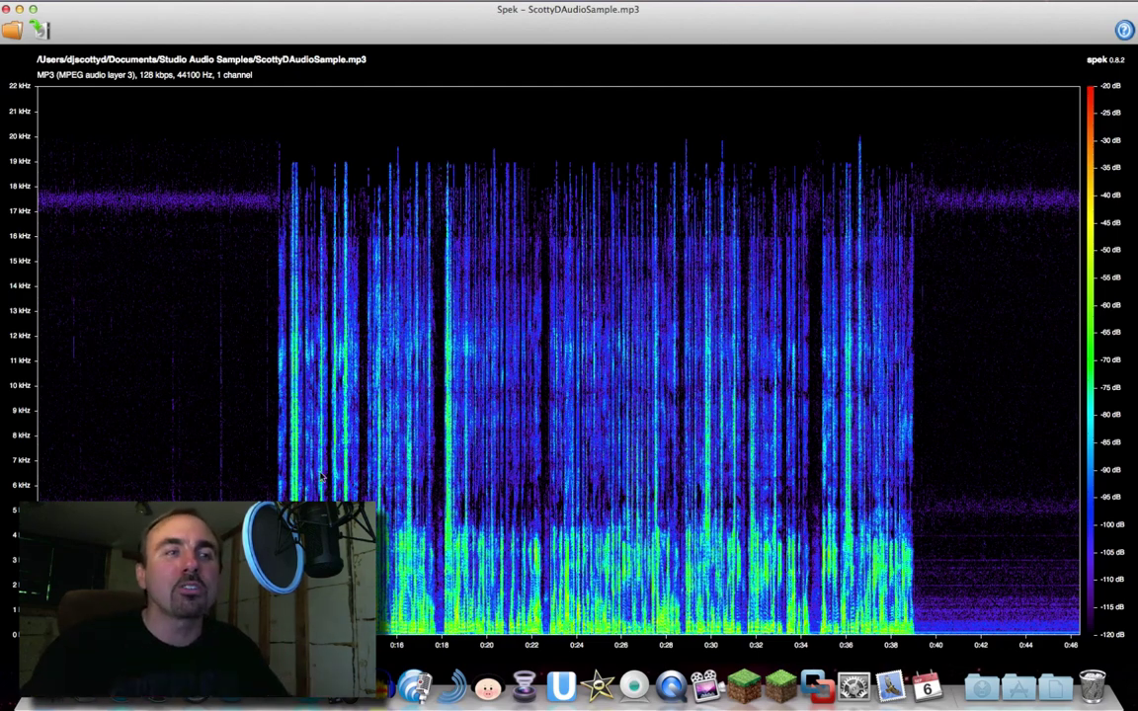
Step: Switch from Spek back to TwistedWave showing the AmbientNoise.aif waveform
{"action": "left_click", "coordinate": [419, 691]}
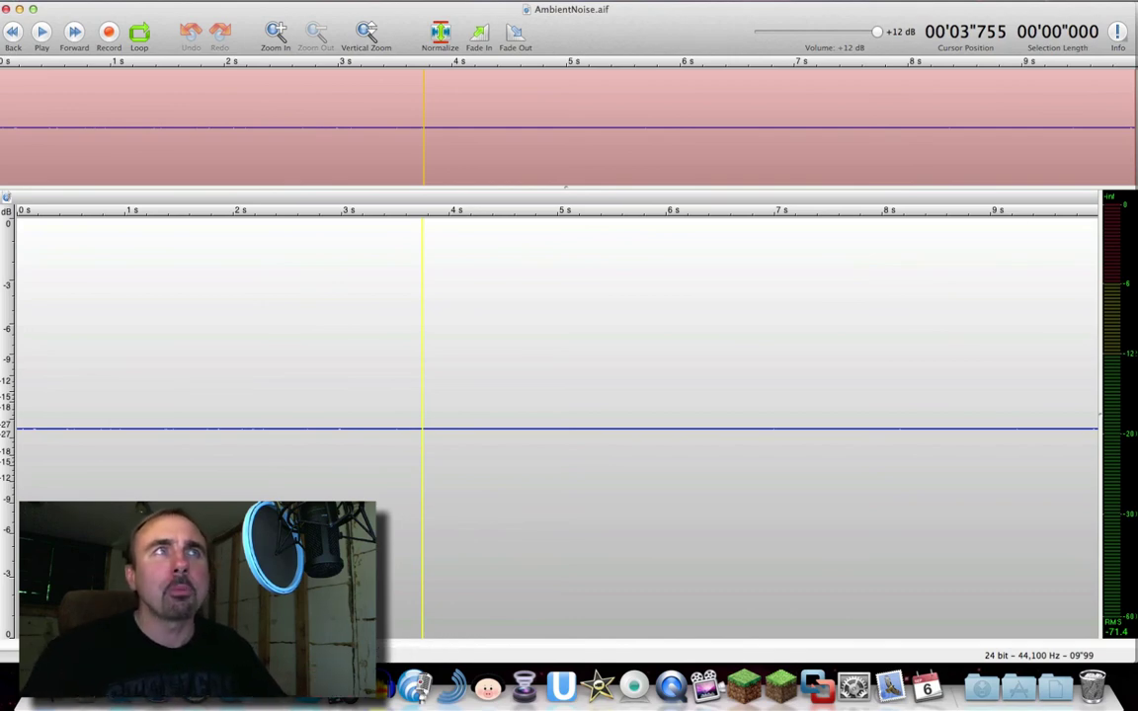
Step: Browse Effects through Audio Units > Flat List to Effect Stacks, revealing ScottVO
{"action": "left_click", "coordinate": [296, 1]}
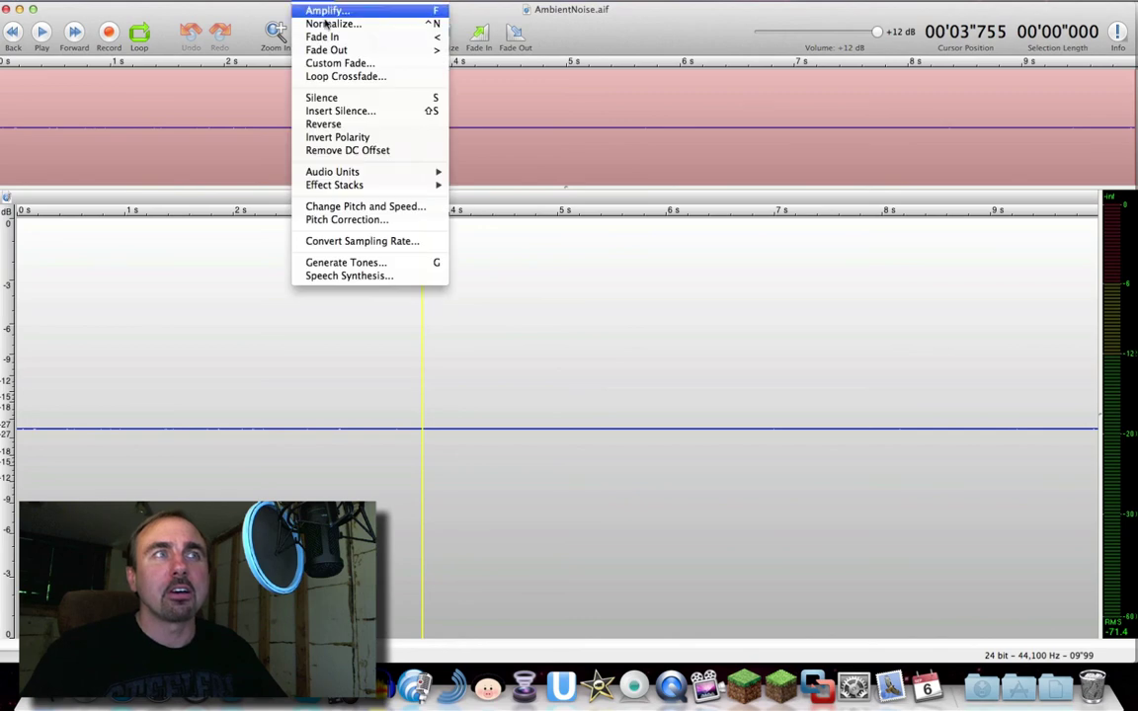
{"action": "mouse_move", "coordinate": [386, 185]}
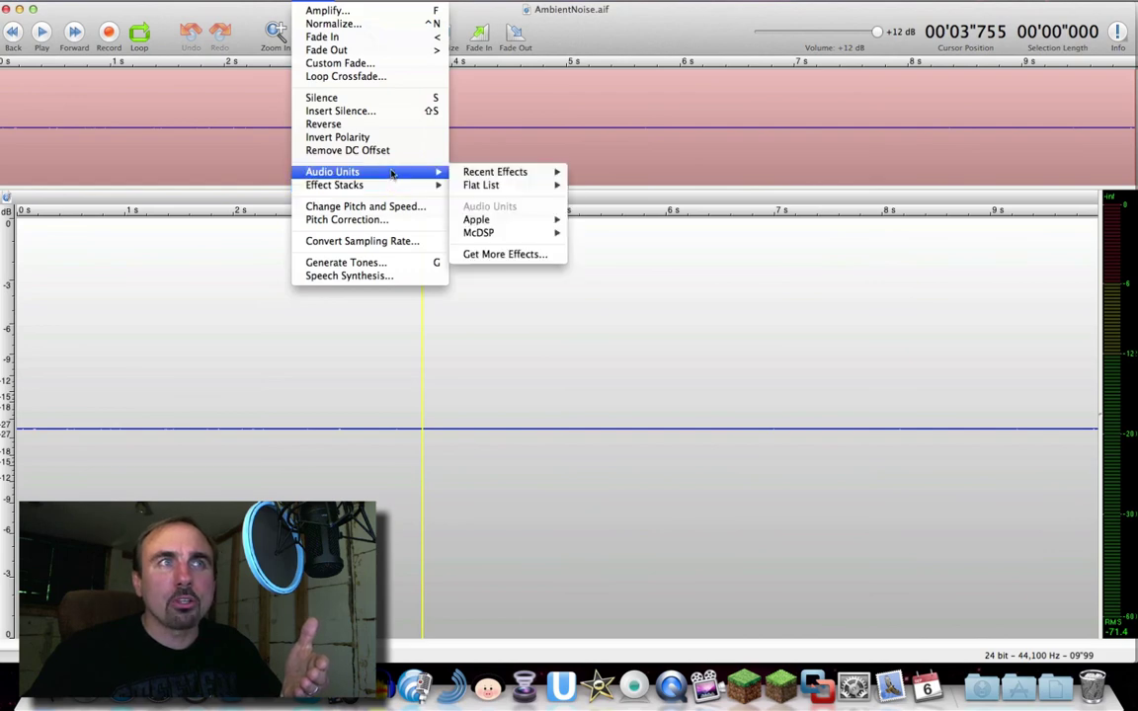
{"action": "mouse_move", "coordinate": [500, 186]}
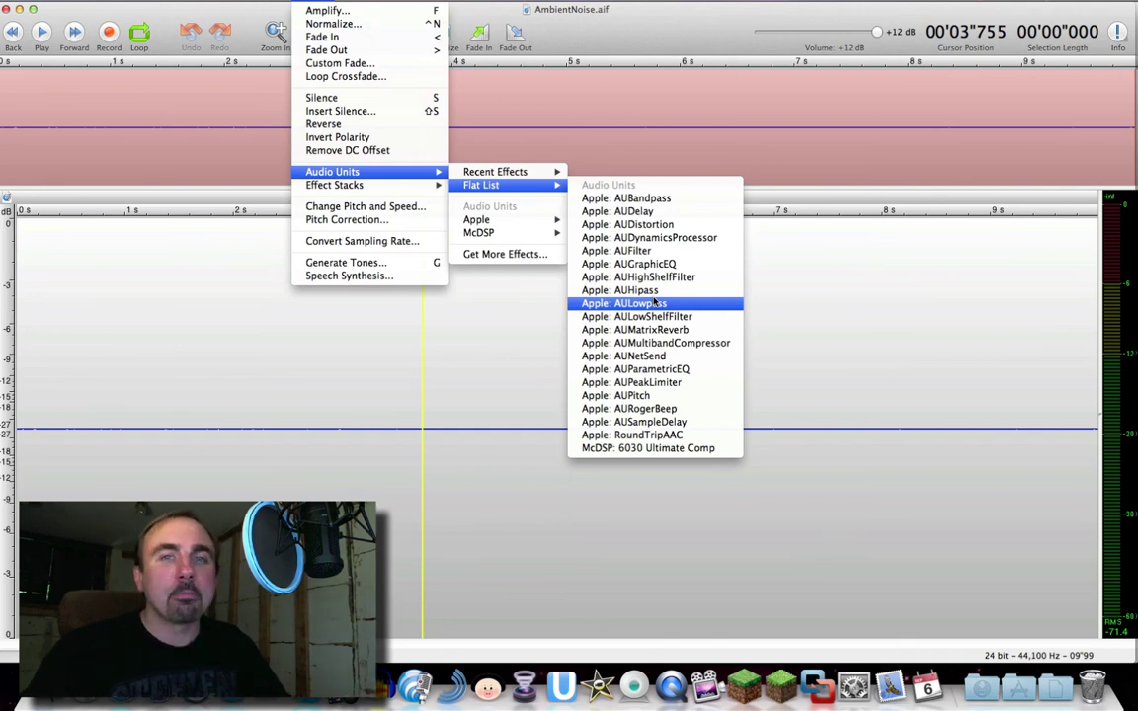
{"action": "mouse_move", "coordinate": [430, 187]}
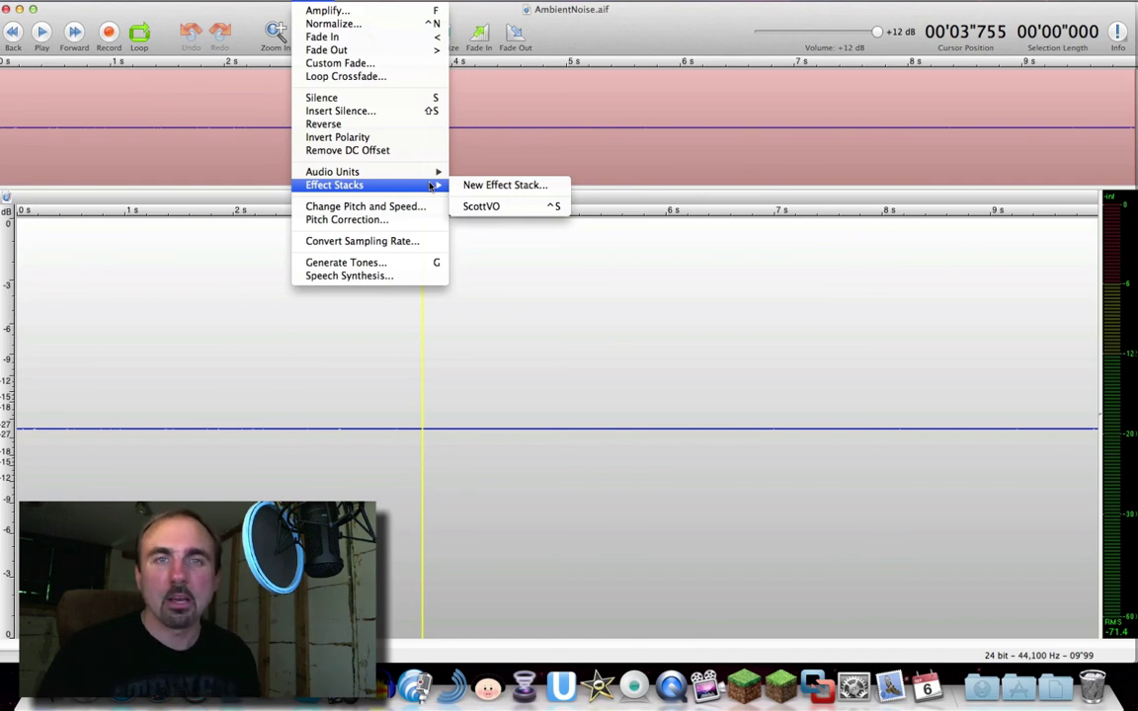
Step: Load the ScottVO stack with AUHipass, AUGraphicEQ and AUDynamicsProcessor
{"action": "left_click", "coordinate": [482, 206]}
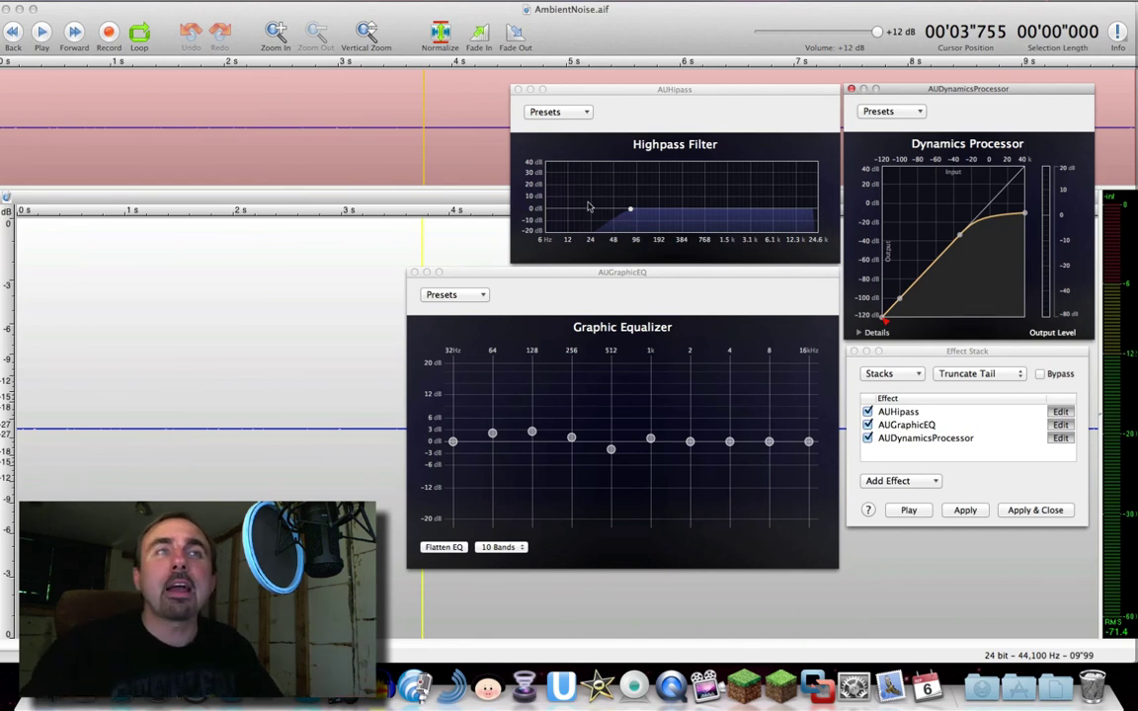
Step: Apply the 60Hz preset to the AUHipass high-pass filter
{"action": "left_click", "coordinate": [573, 113]}
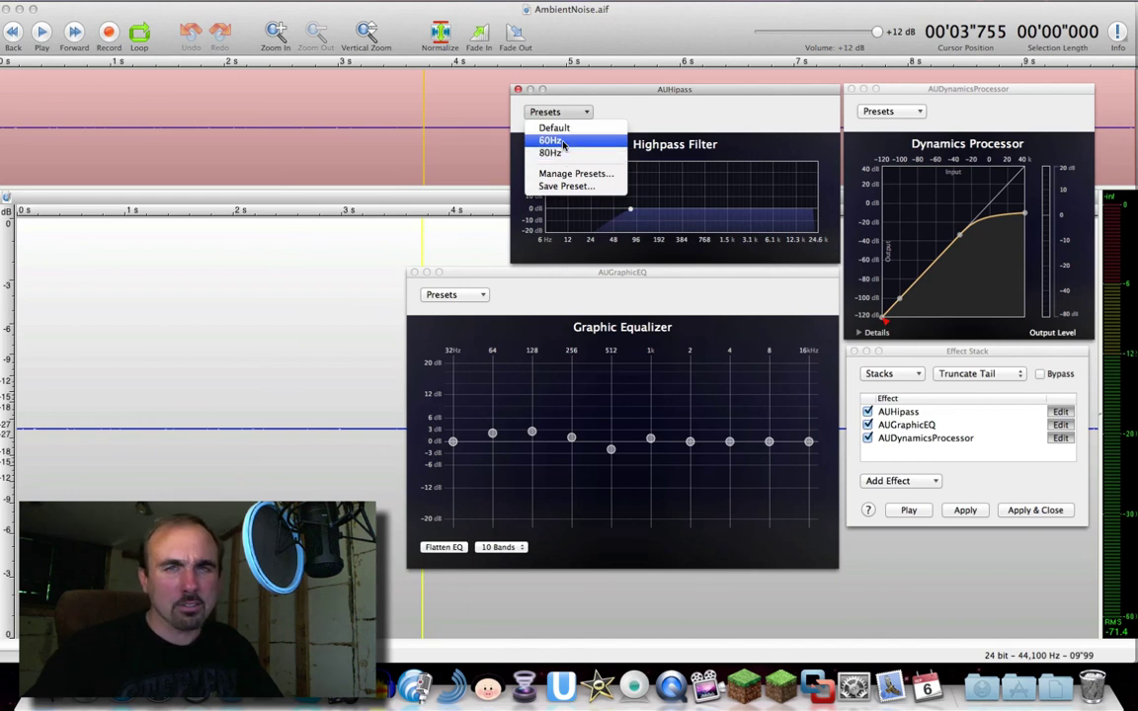
{"action": "left_click", "coordinate": [550, 140]}
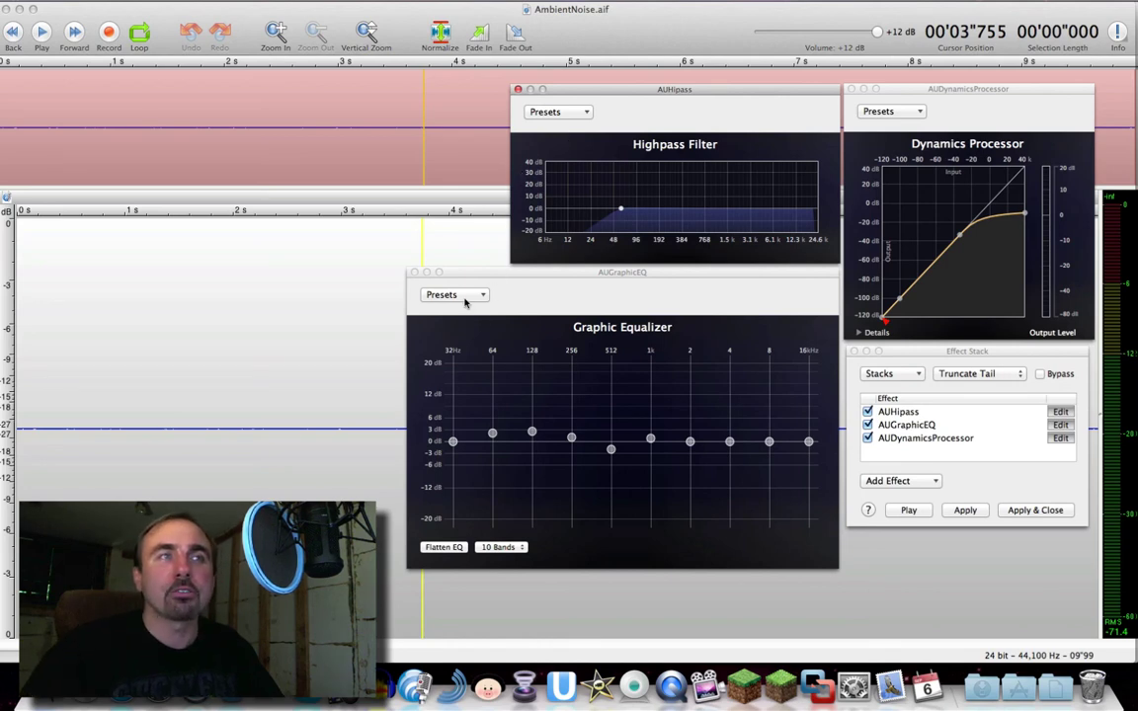
Step: Load the custom 31-band AUGraphicEQ preset, cutting 20–40 Hz to -20 dB
{"action": "left_click", "coordinate": [464, 298]}
{"action": "left_click", "coordinate": [460, 323]}
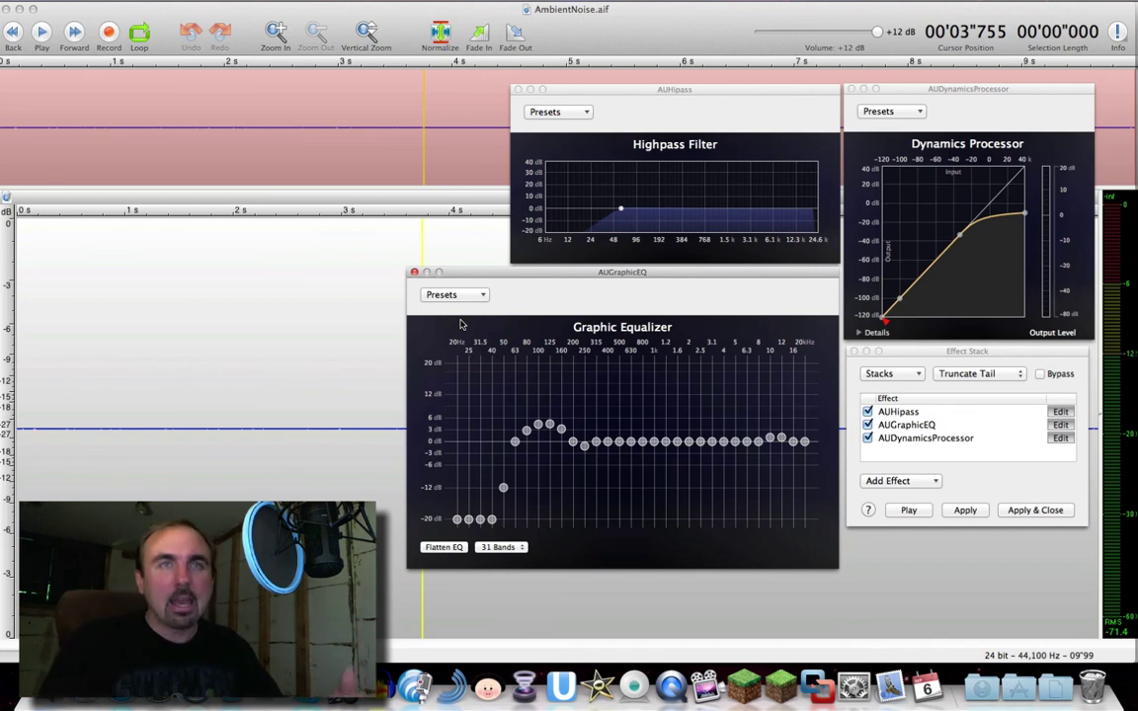
Step: Load the saved custom noise-gate preset into the AUDynamicsProcessor
{"action": "left_click", "coordinate": [894, 113]}
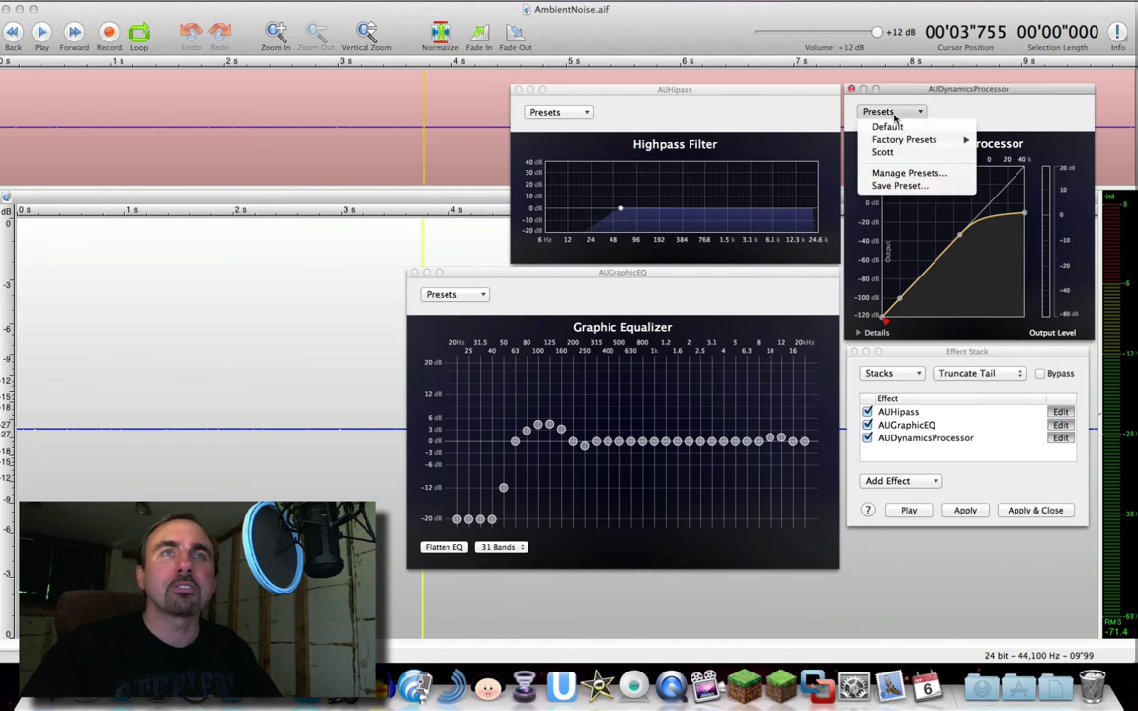
{"action": "left_click", "coordinate": [894, 158]}
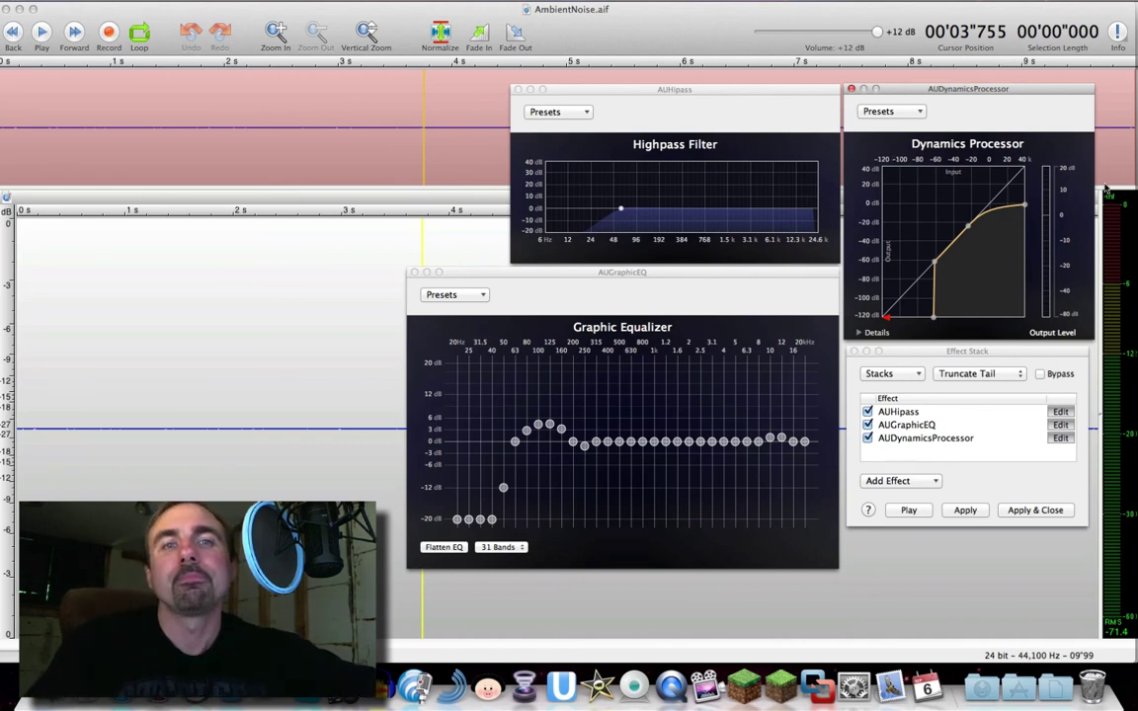
Step: Preview AmbientNoise.aif through the ScottVO effect stack, stopping and restarting the looped playback
{"action": "left_click", "coordinate": [905, 510]}
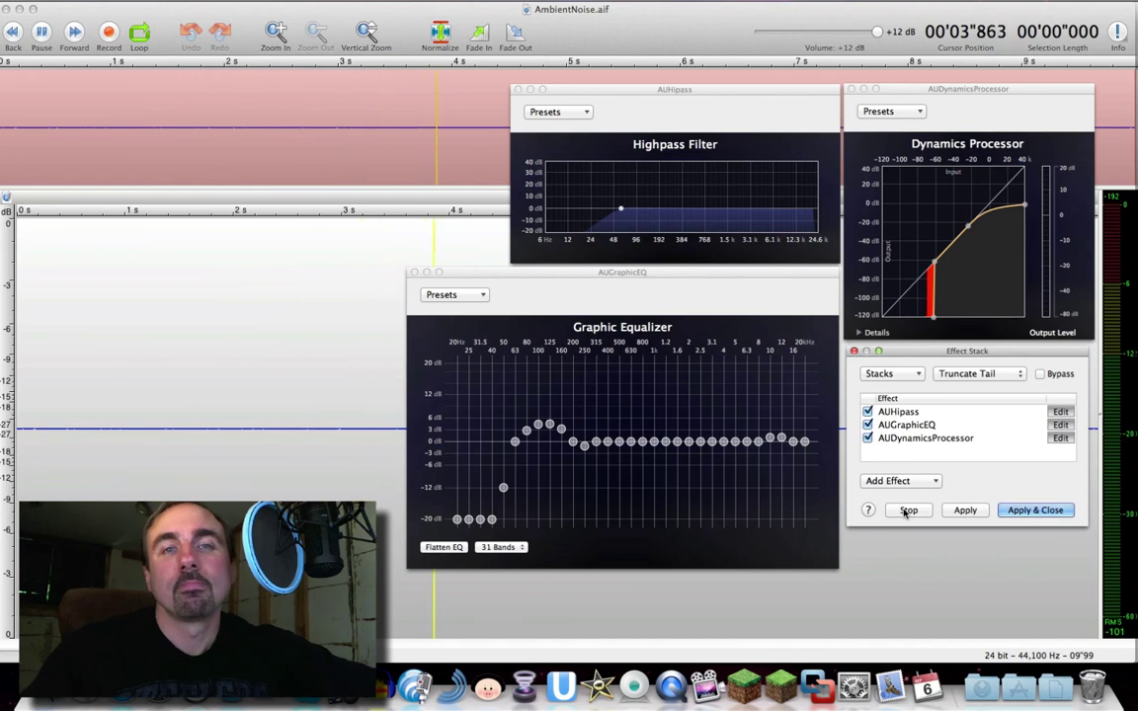
{"action": "left_click", "coordinate": [904, 511]}
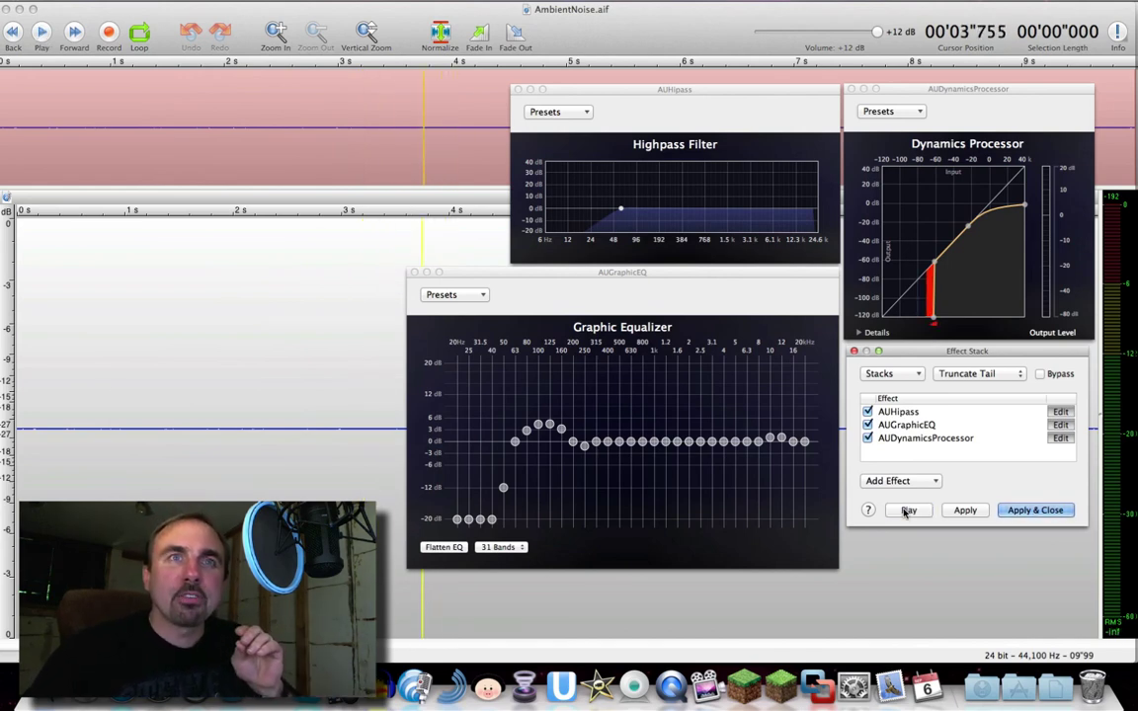
{"action": "left_click", "coordinate": [904, 511]}
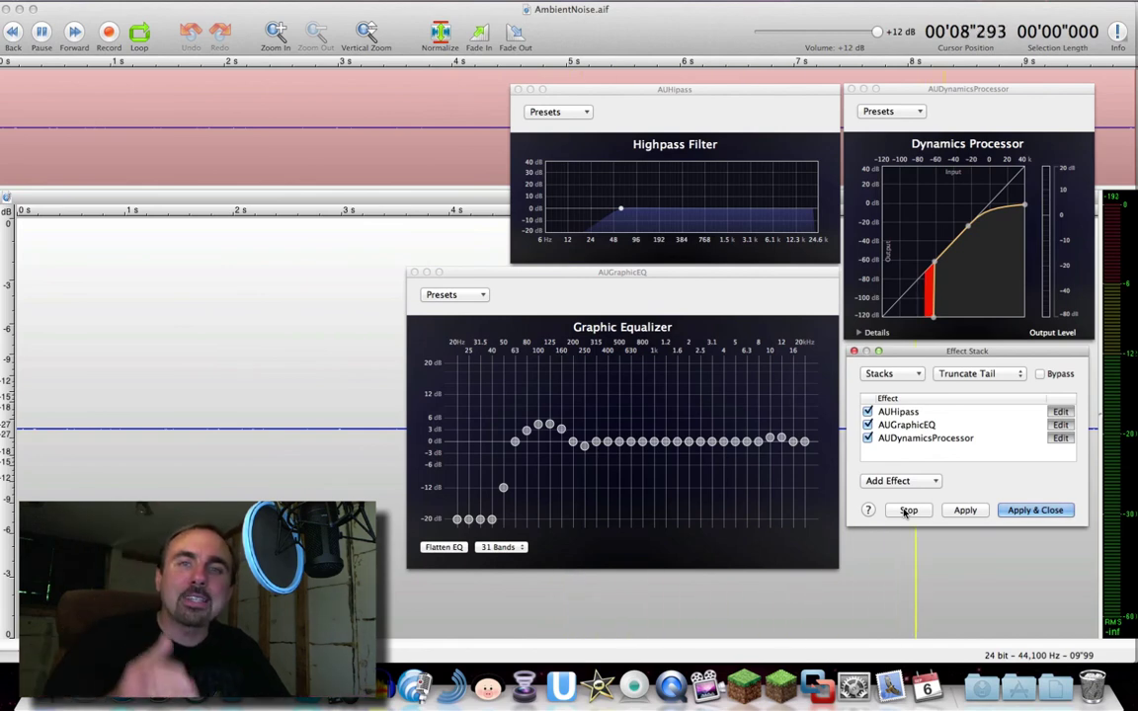
Step: Reshape the gate curve to -61 dB threshold and ratio 6.23, stop the preview, then switch to Spek
{"action": "left_click", "coordinate": [928, 319]}
{"action": "left_click_drag", "start_coordinate": [928, 319], "coordinate": [901, 318]}
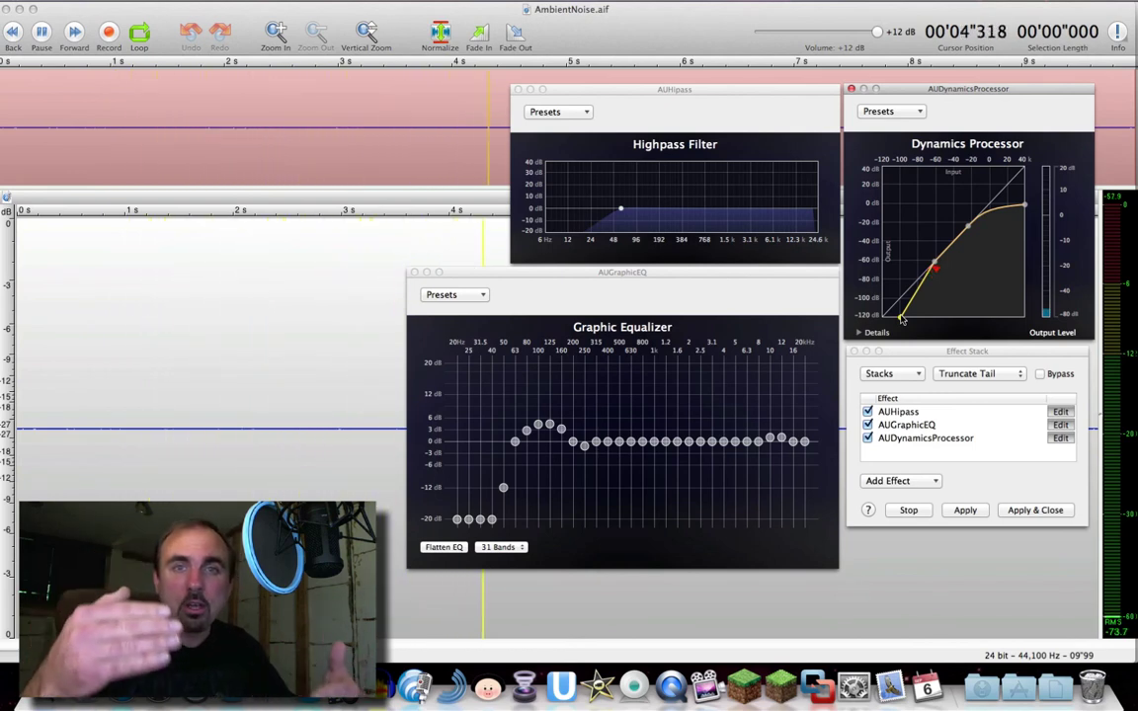
{"action": "left_click_drag", "start_coordinate": [901, 318], "coordinate": [940, 319]}
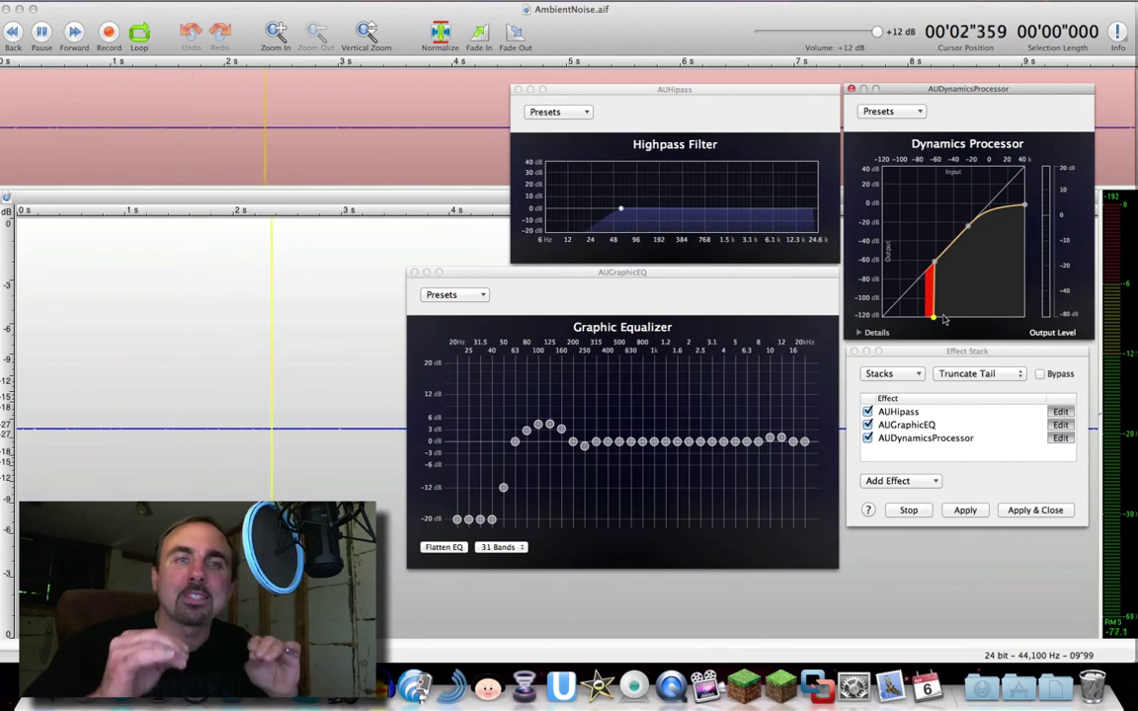
{"action": "left_click", "coordinate": [909, 511]}
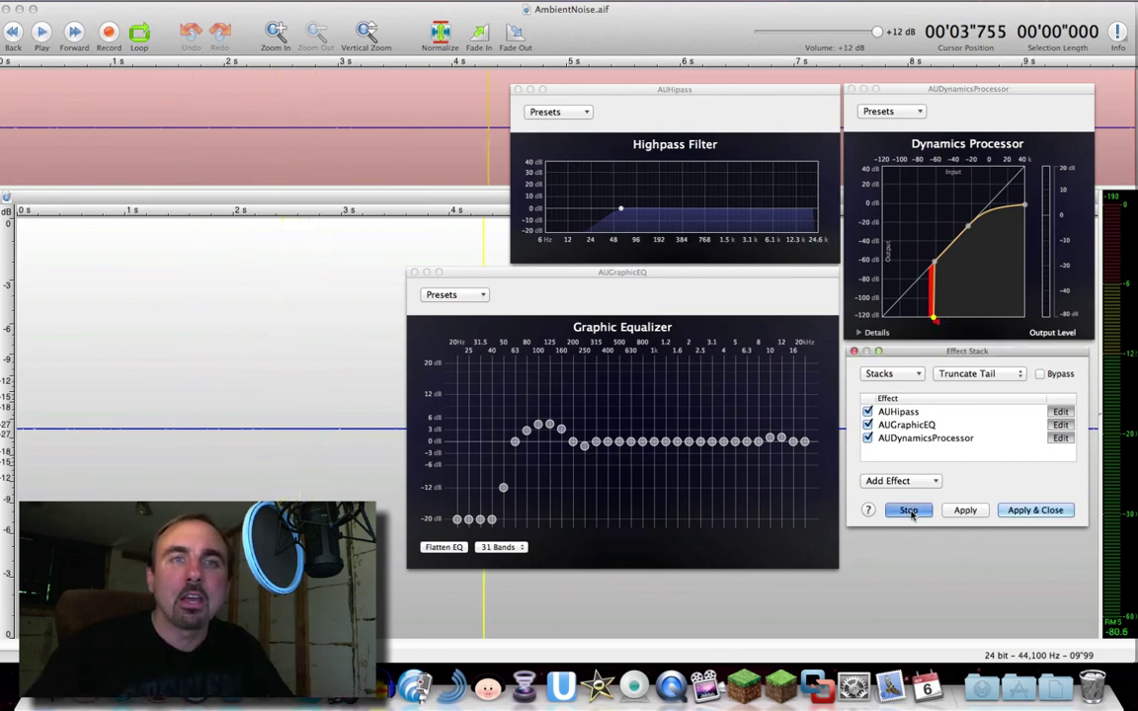
{"action": "left_click", "coordinate": [487, 688]}
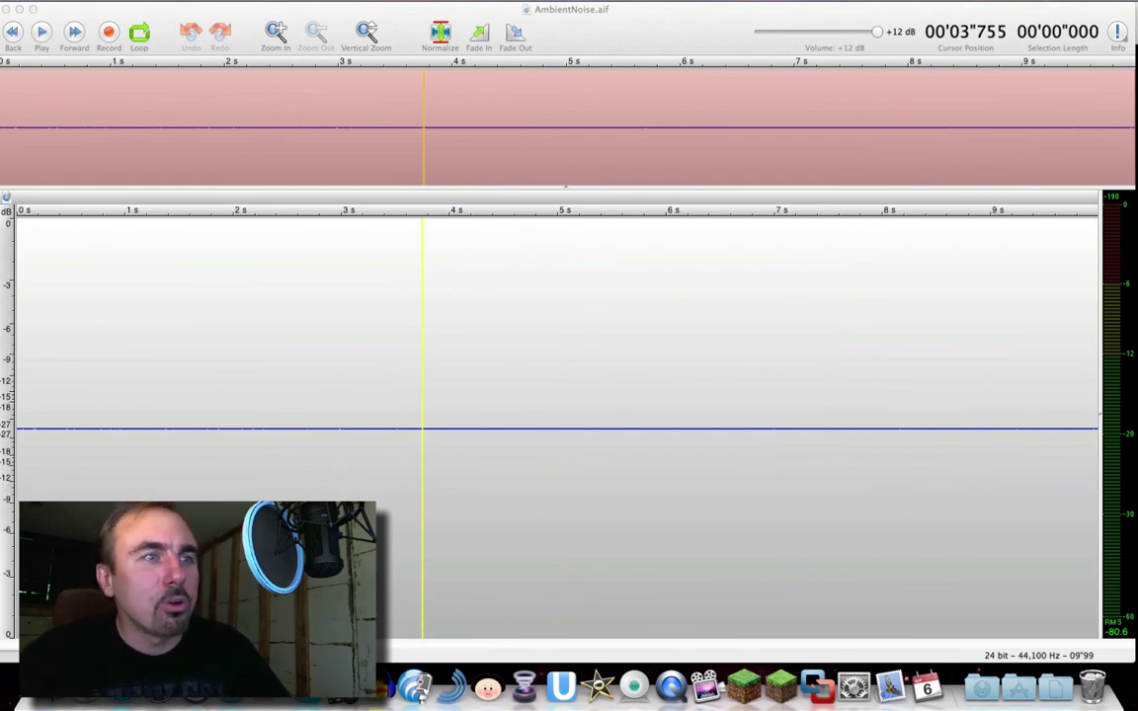
Step: Load AmbientNoise.aif, then the processed AmbientNoiseDP.aif, into Spek to compare their spectrograms
{"action": "left_click", "coordinate": [487, 689]}
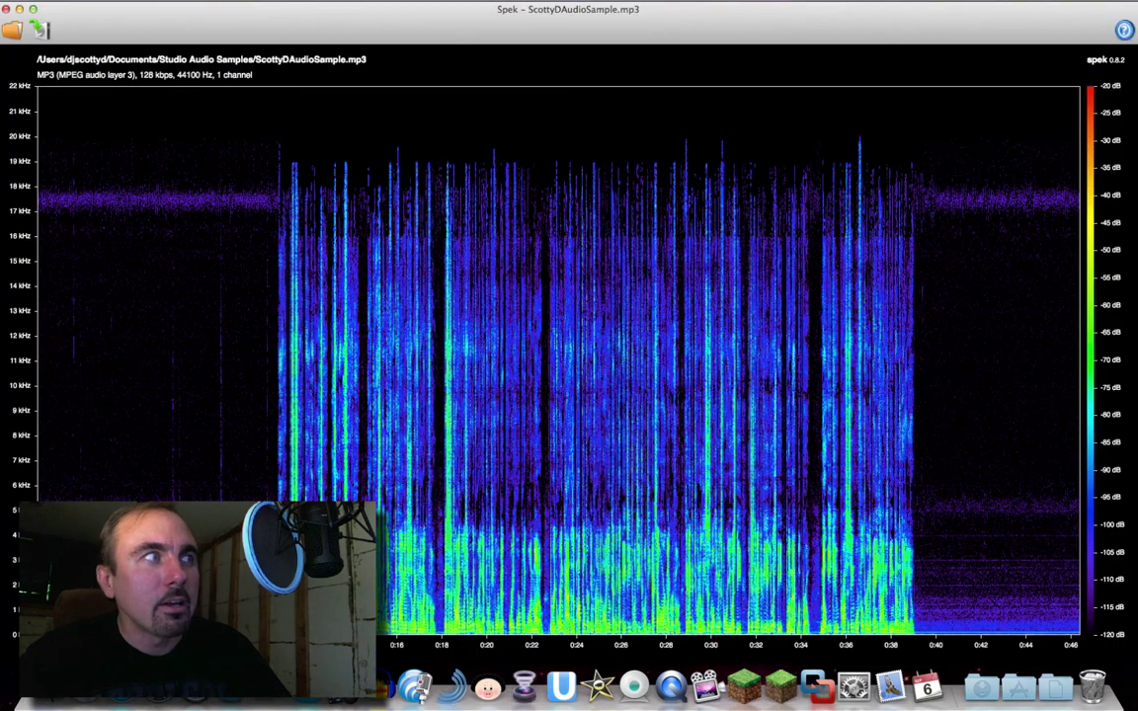
{"action": "left_click_drag", "start_coordinate": [331, 357], "coordinate": [400, 402]}
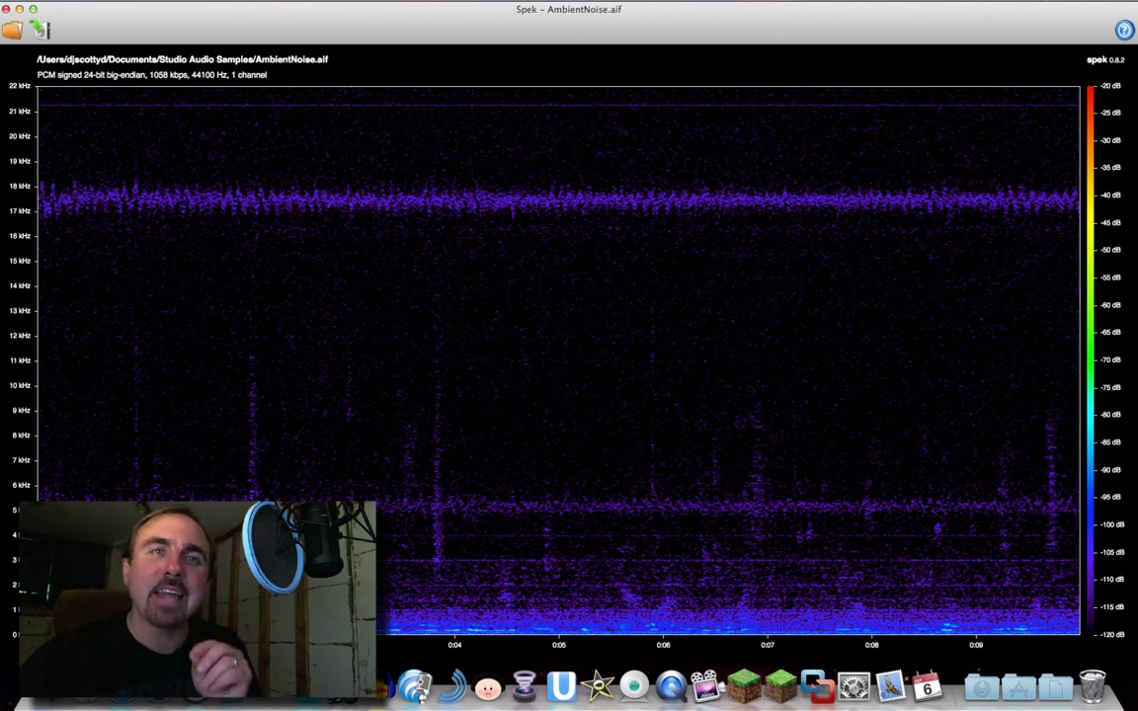
{"action": "left_click_drag", "start_coordinate": [2, 367], "coordinate": [388, 381]}
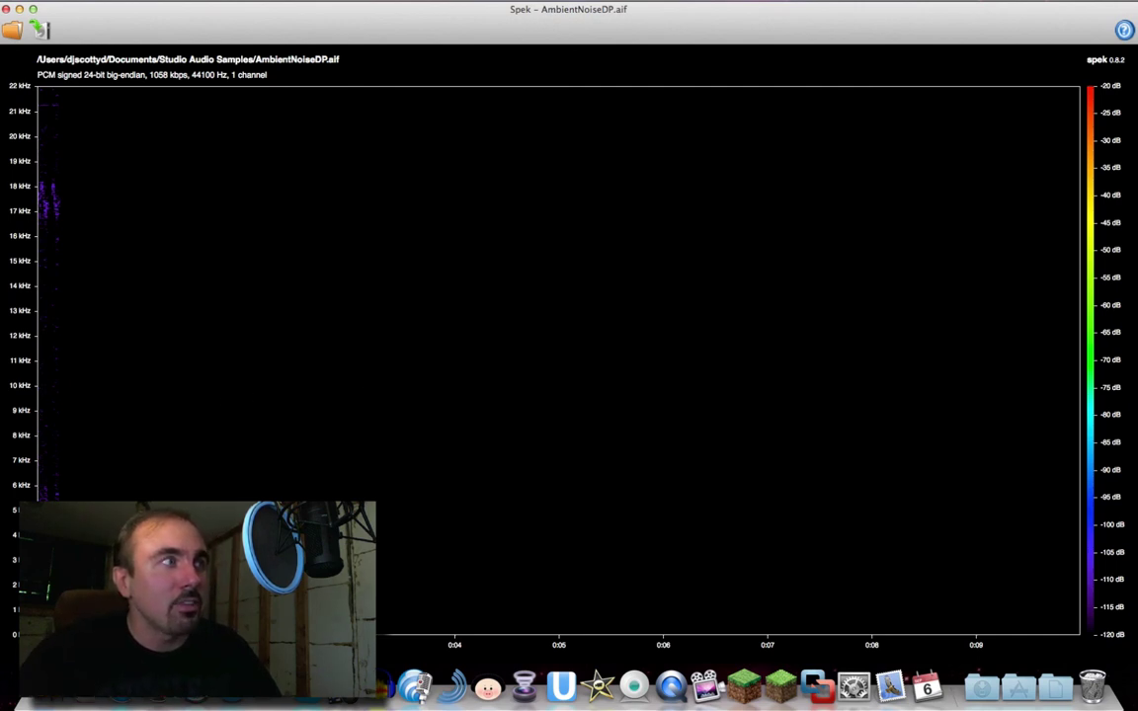
Step: Load ScottyDAudioSample.mp3 into Spek, then ScottyDAudioSampleFullStack.mp3 to compare
{"action": "left_click_drag", "start_coordinate": [583, 370], "coordinate": [635, 395]}
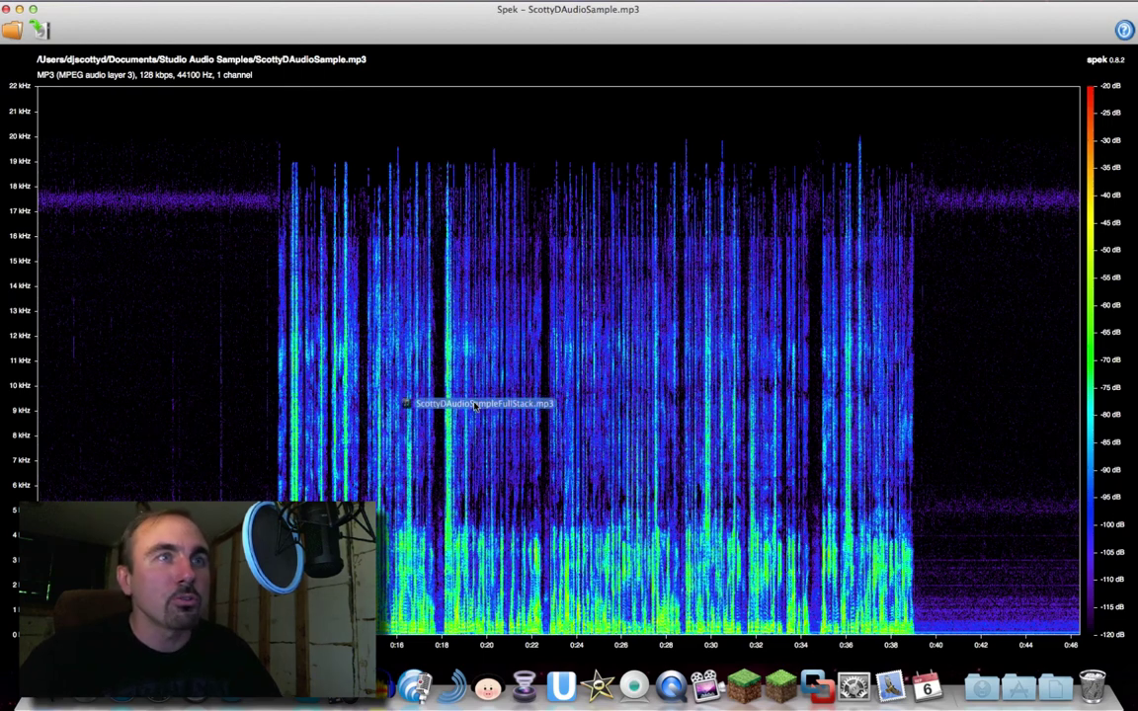
{"action": "left_click_drag", "start_coordinate": [430, 364], "coordinate": [474, 406]}
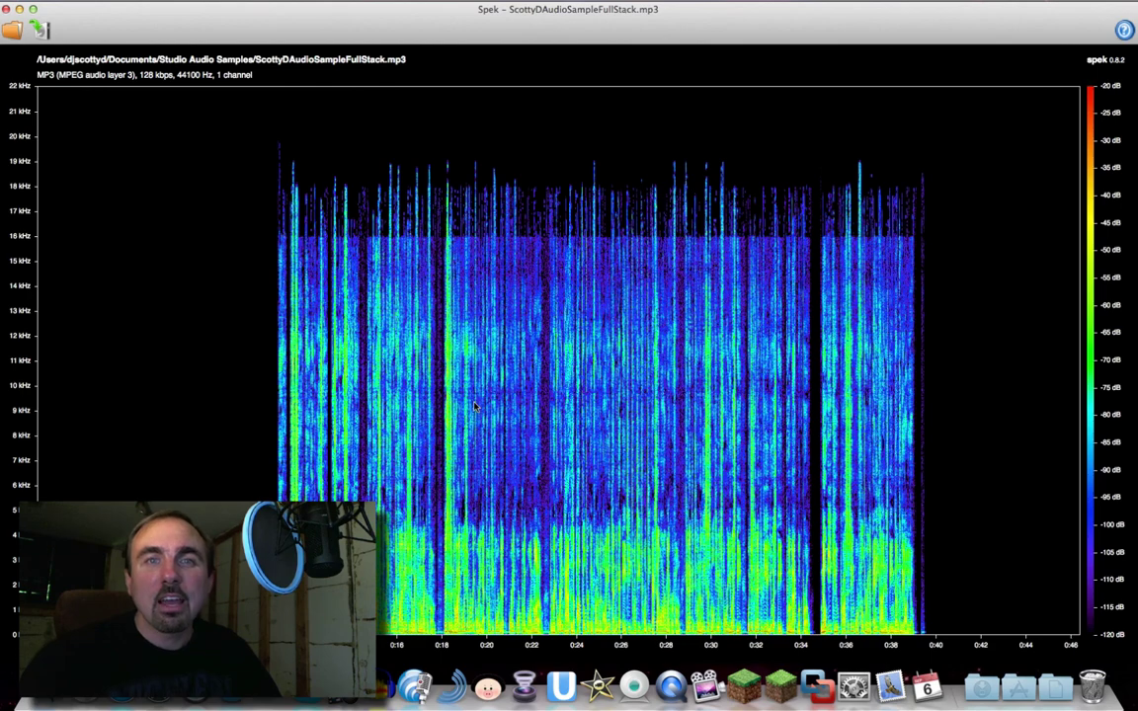